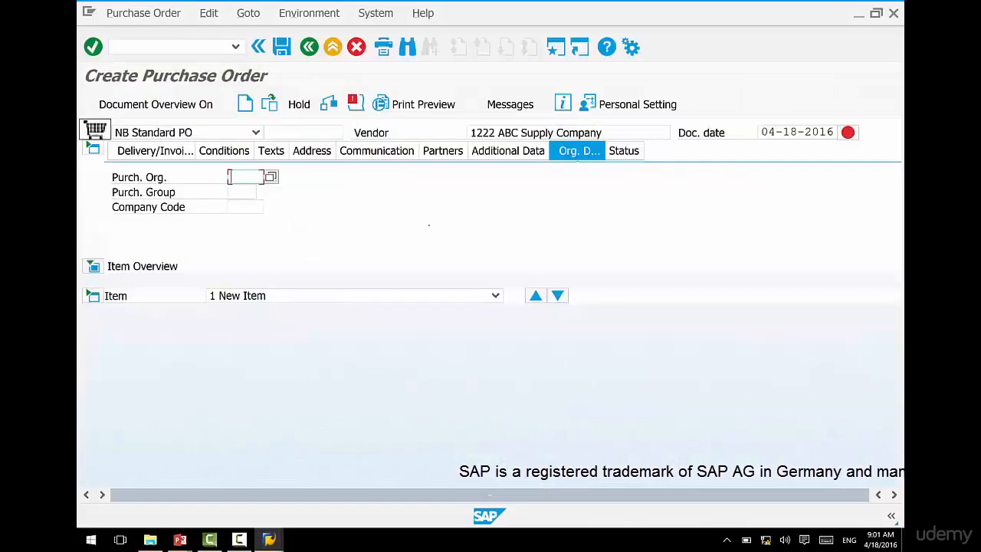
Fill in the header's organizational data with purchasing organization 3000, purchasing group 005 and company code 3000.
type("3000")
key("Tab")
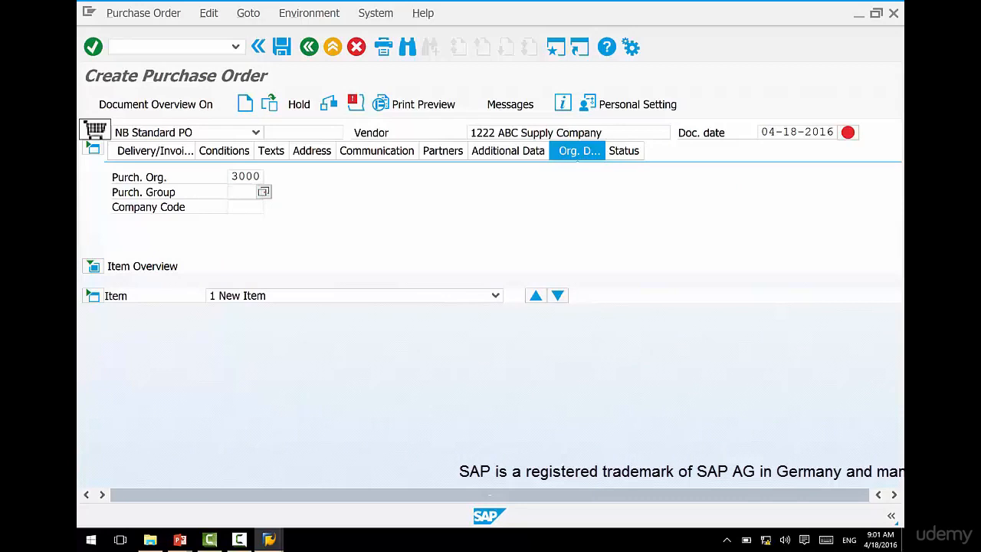
key("F4")
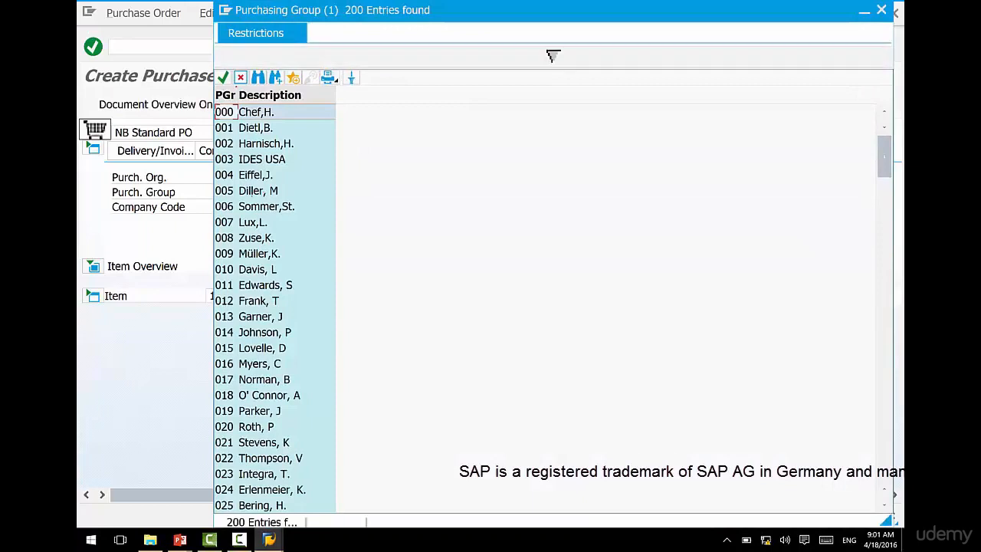
double_click(258, 190)
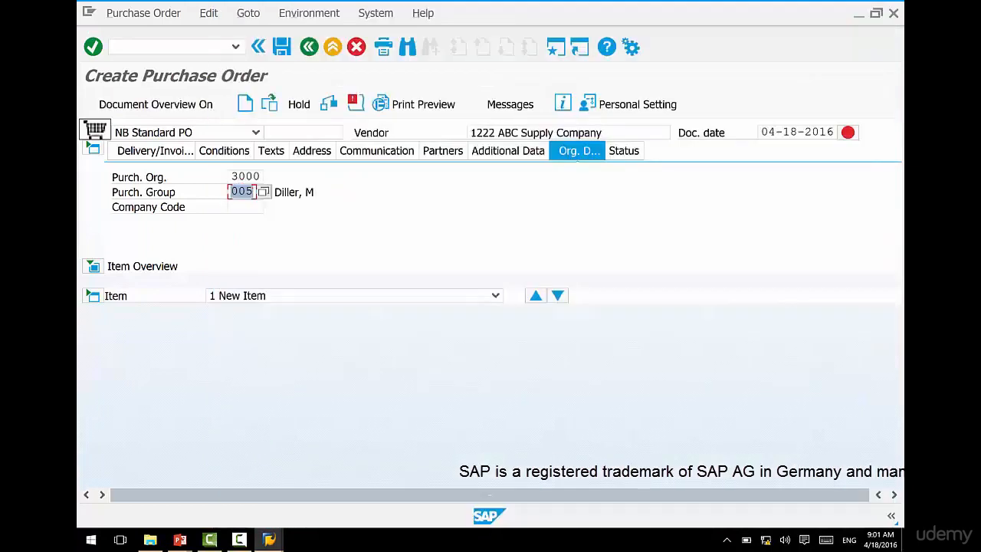
left_click(251, 207)
type("3000")
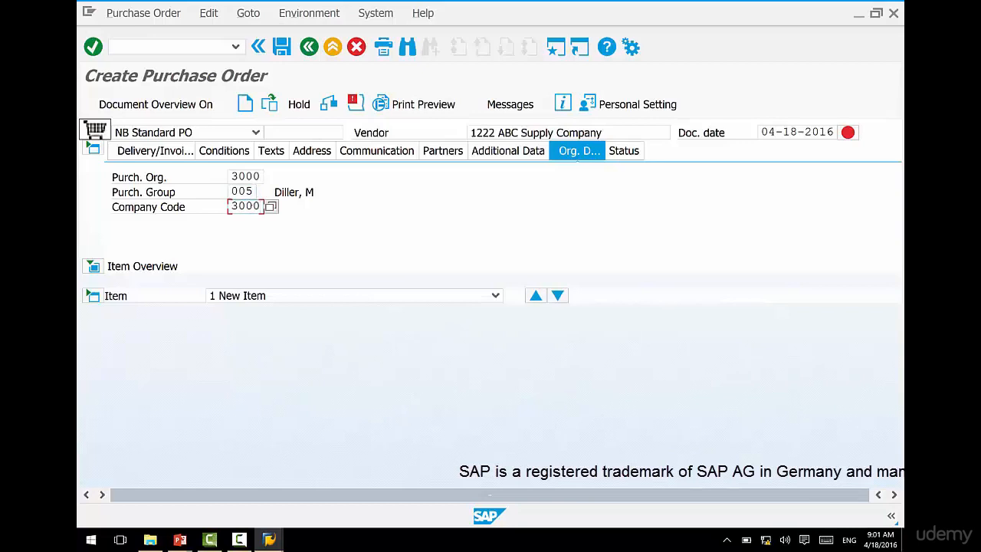
key("Return")
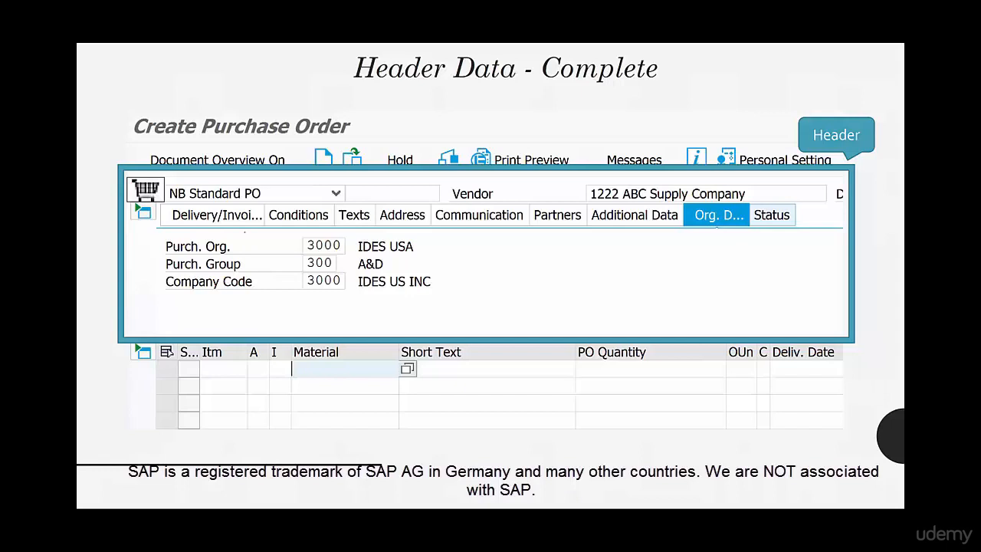
left_click_drag(229, 227, 243, 217)
left_click_drag(301, 230, 410, 220)
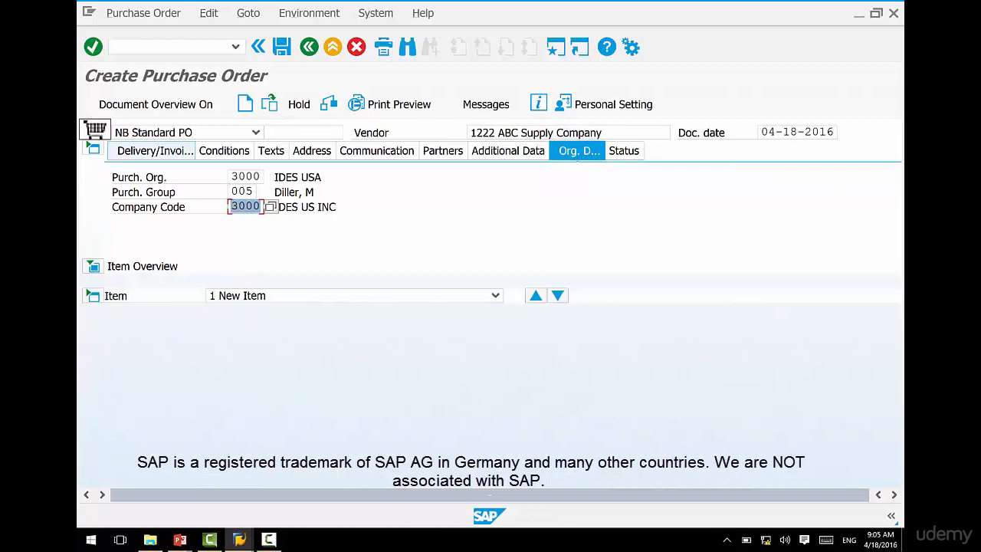
Review the purchase order header's payment terms, Incoterms, currency, conditions, texts and vendor address.
left_click(153, 151)
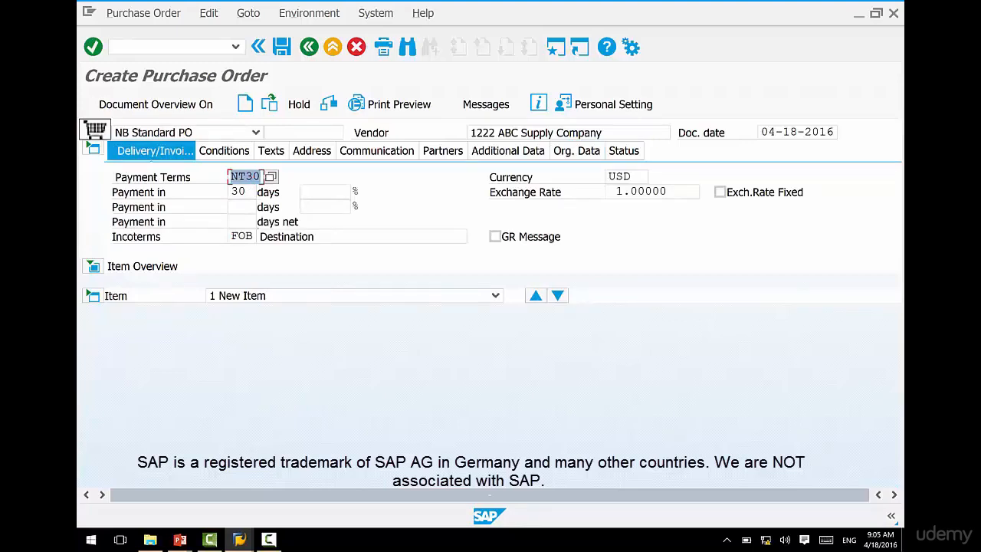
left_click(245, 236)
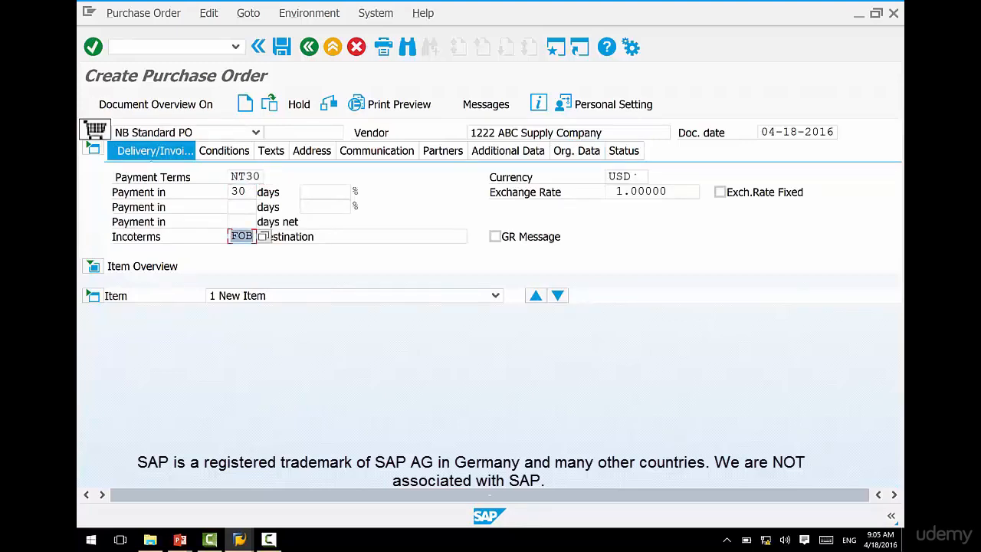
left_click(634, 177)
left_click(224, 151)
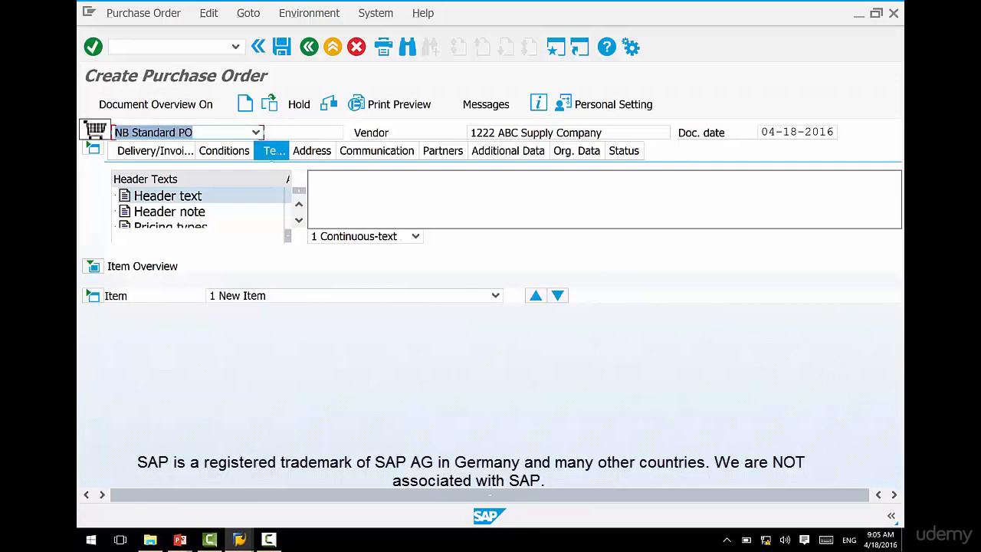
left_click(313, 150)
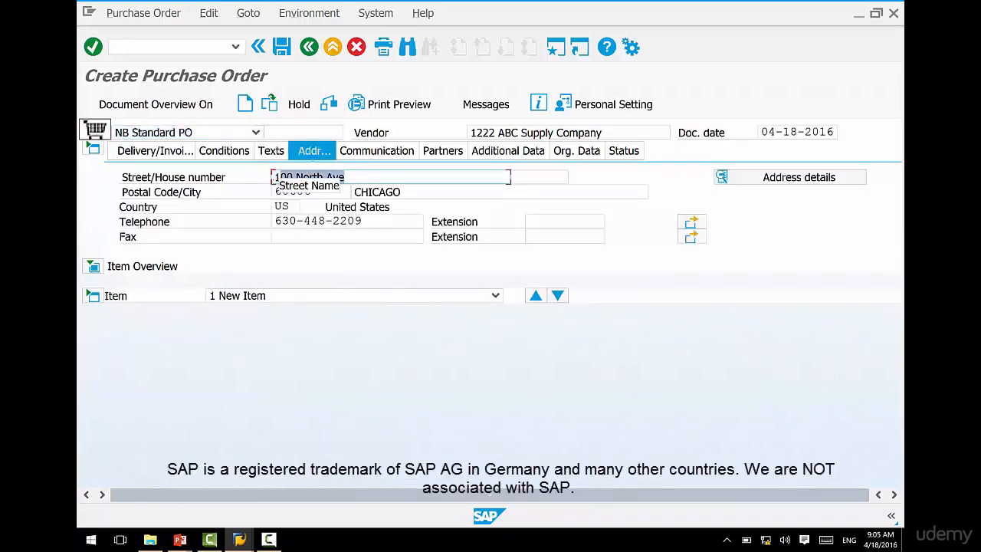
left_click_drag(321, 191, 276, 191)
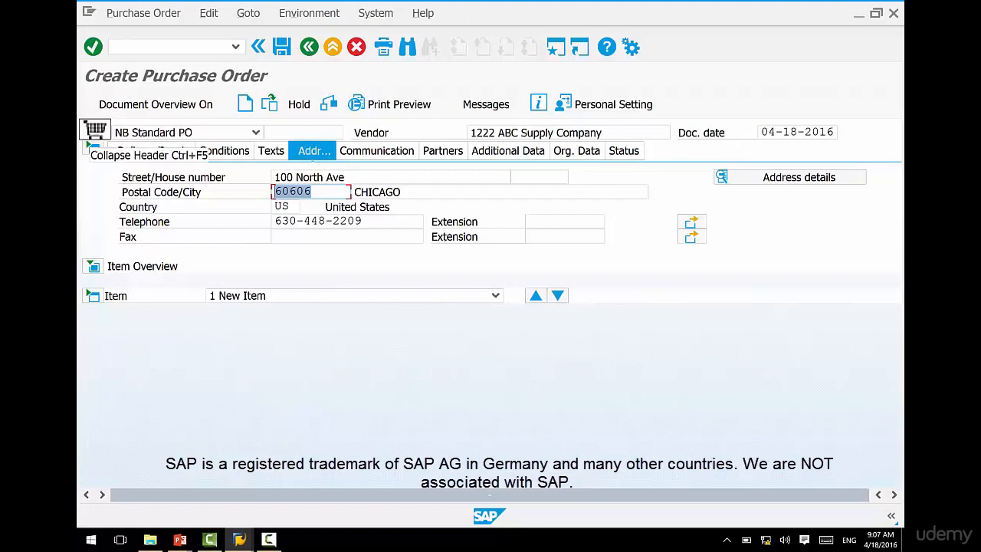
Expand the item overview and collapse the header section of the purchase order.
left_click(93, 148)
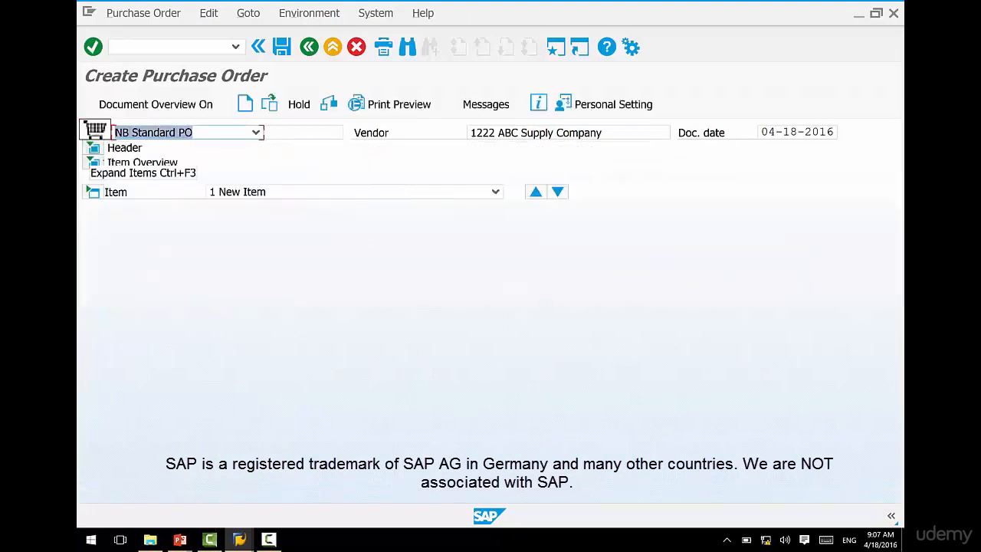
left_click(93, 148)
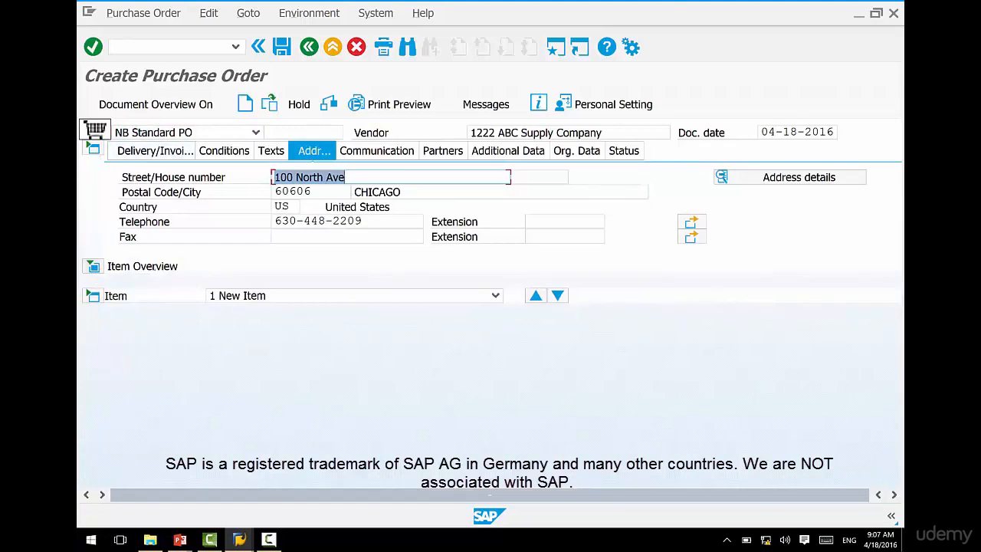
left_click(156, 266)
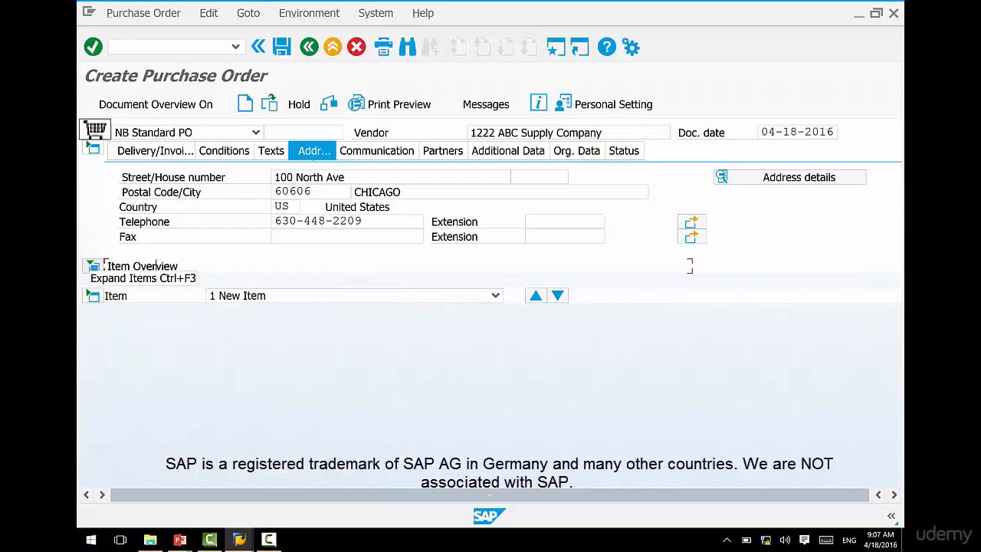
left_click(92, 265)
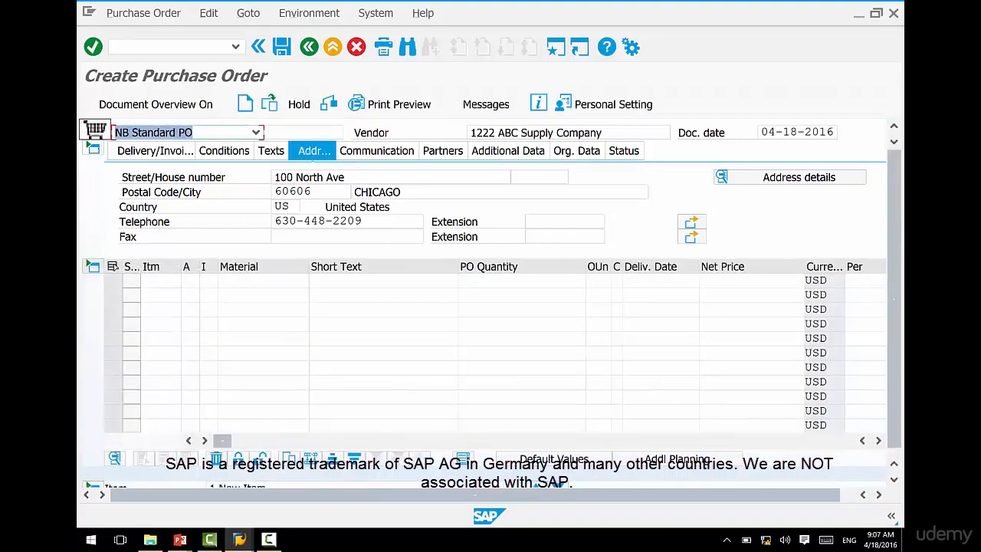
left_click(93, 148)
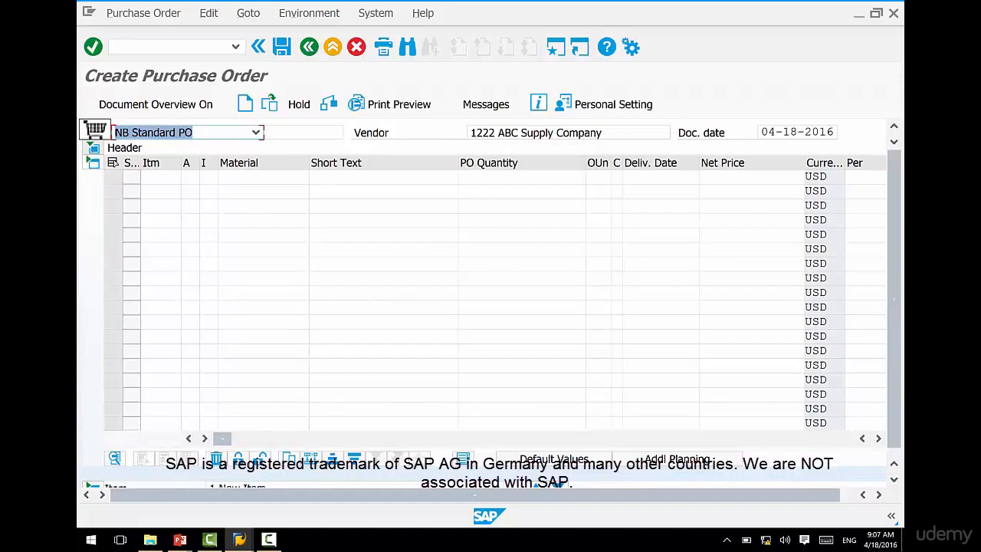
key("alt+Tab")
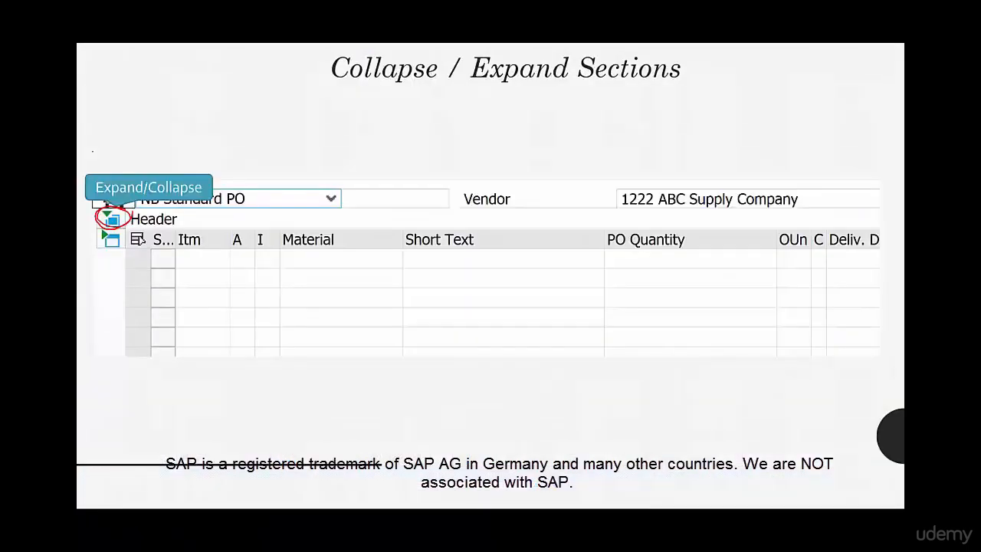
mouse_move(178, 253)
left_mouse_down()
mouse_move(171, 267)
mouse_move(184, 354)
left_mouse_up()
mouse_move(129, 215)
left_mouse_down()
mouse_move(95, 212)
mouse_move(130, 210)
left_mouse_up()
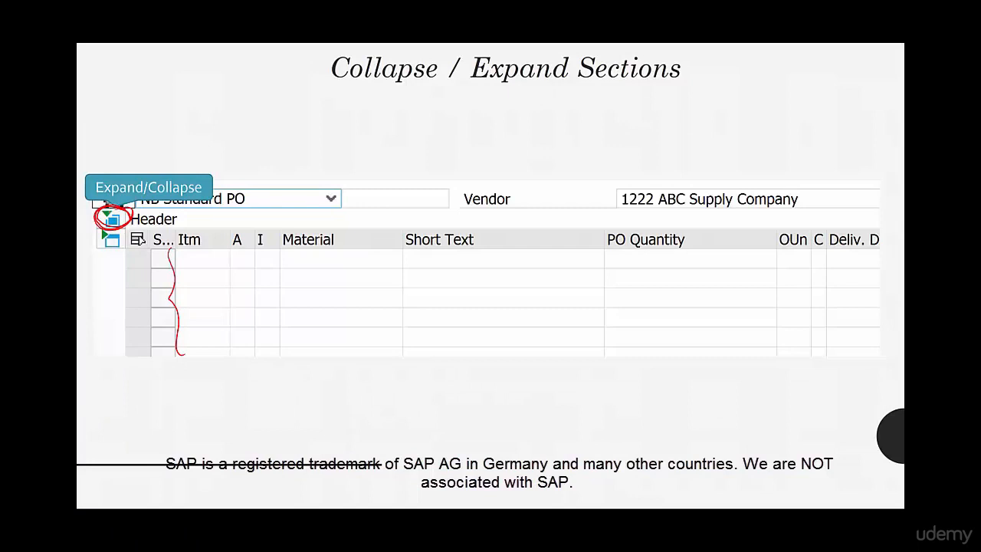
key("Right")
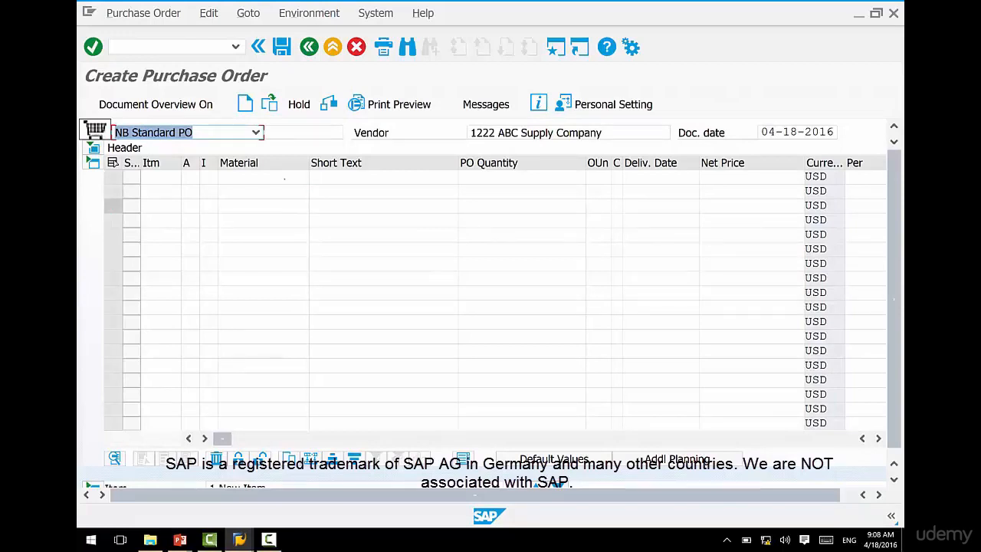
Search for the first item line's material using the description pattern *flour*.
left_click(285, 177)
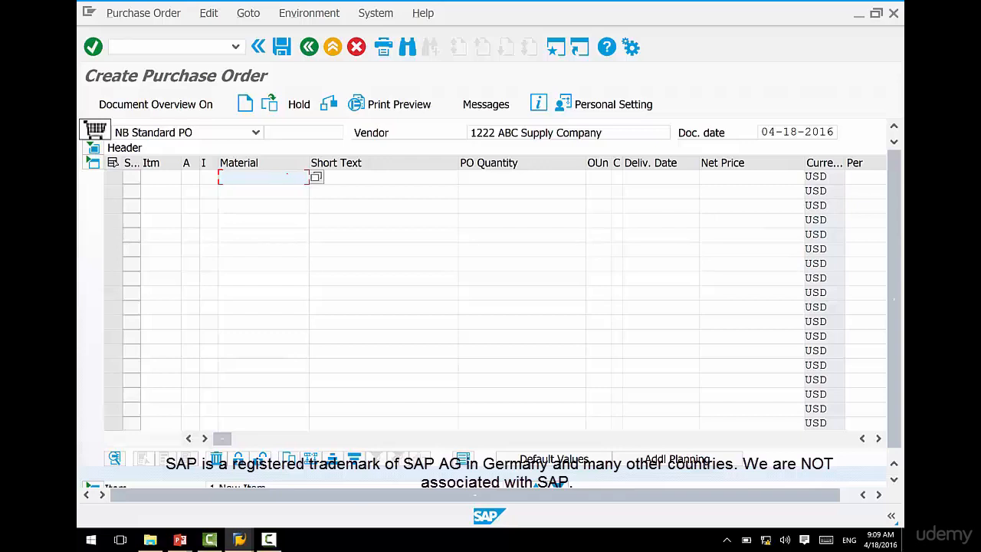
key("F4")
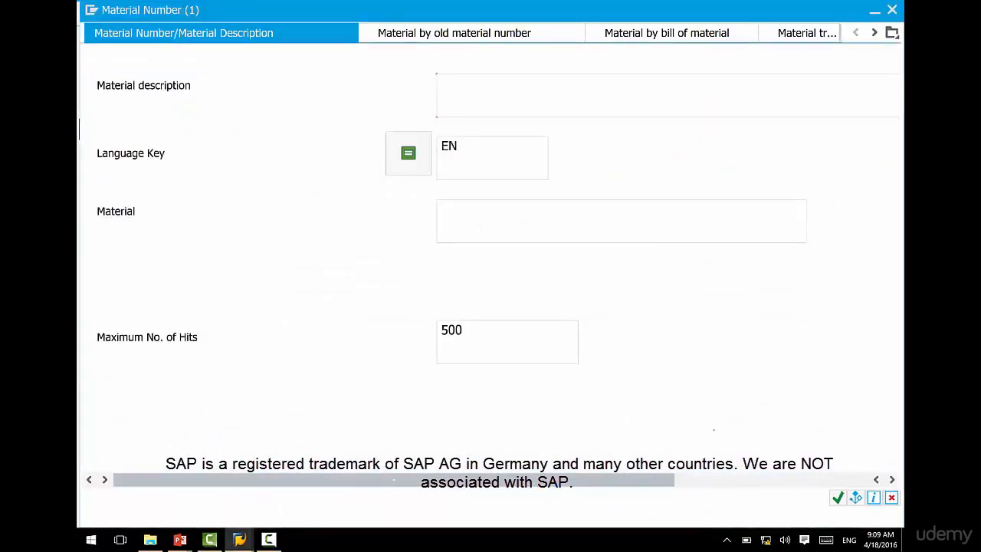
type("*flou")
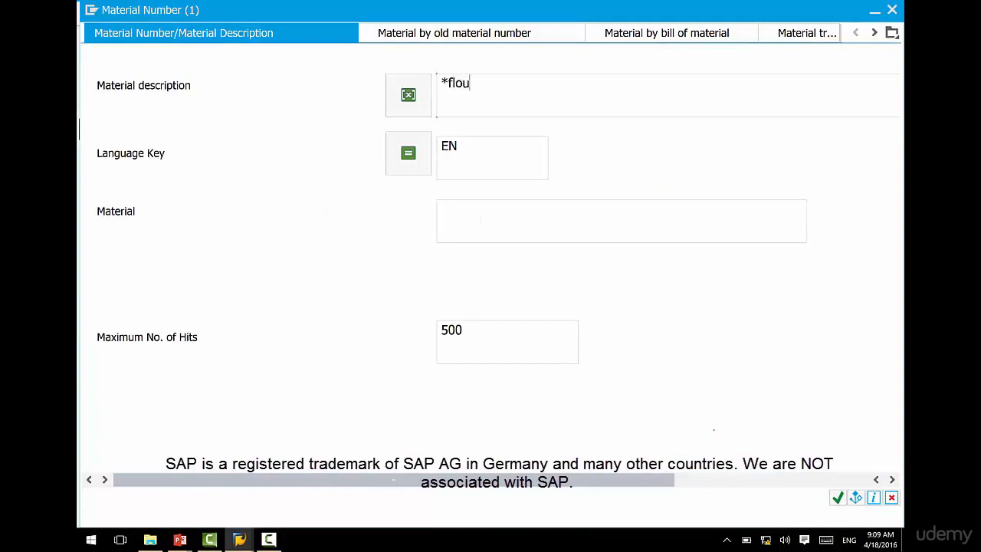
type("r*")
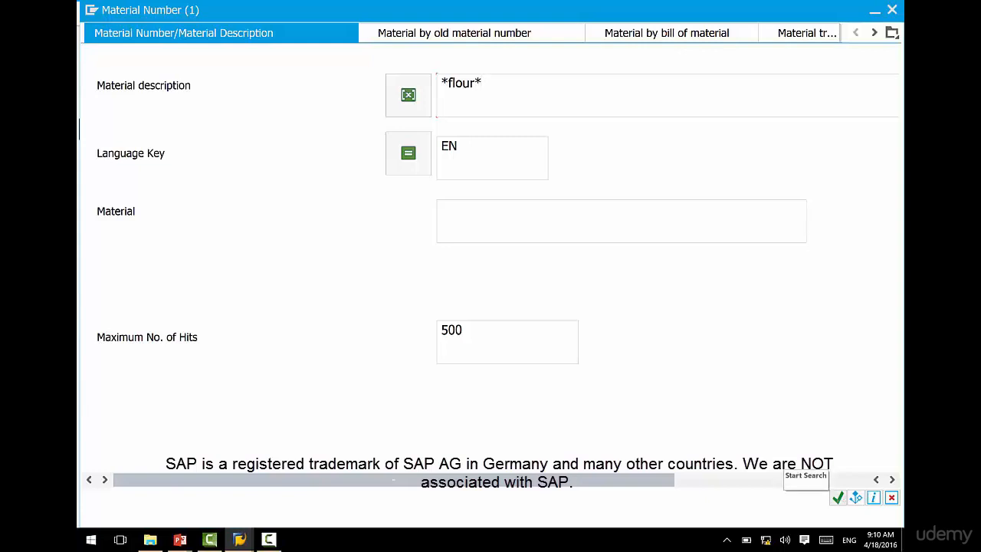
left_click(838, 497)
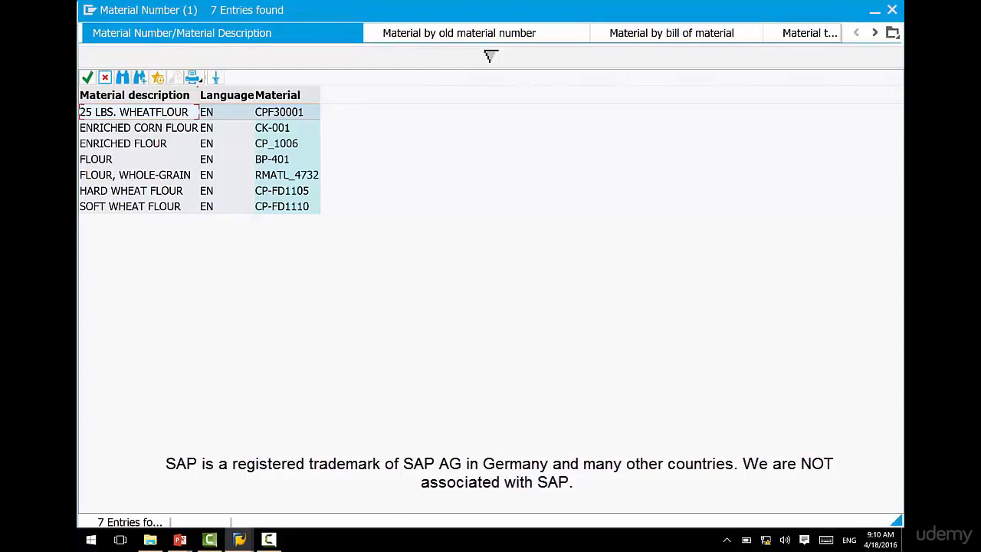
Choose material BP-401 (FLOUR) from the search results for the first item line and validate the entry.
left_click(145, 176)
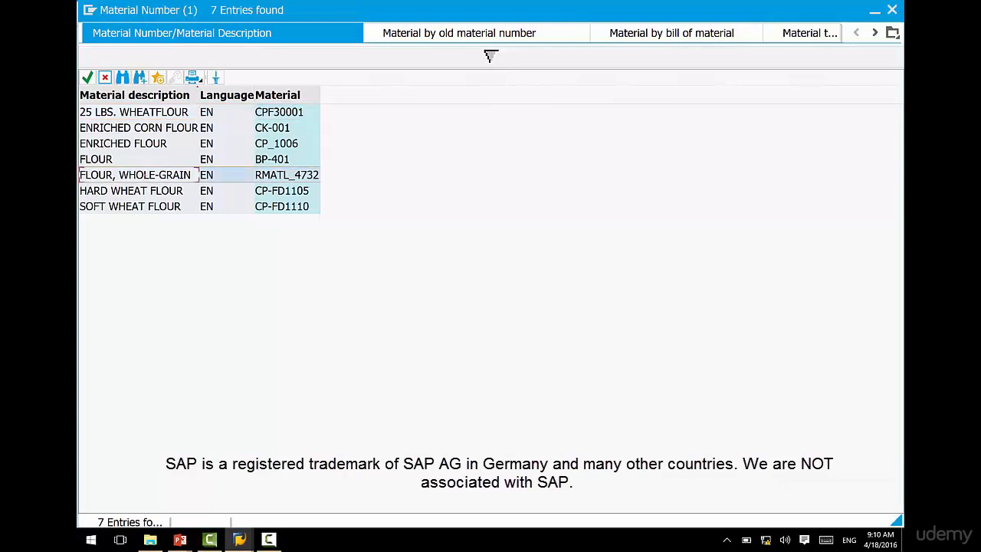
left_click(137, 190)
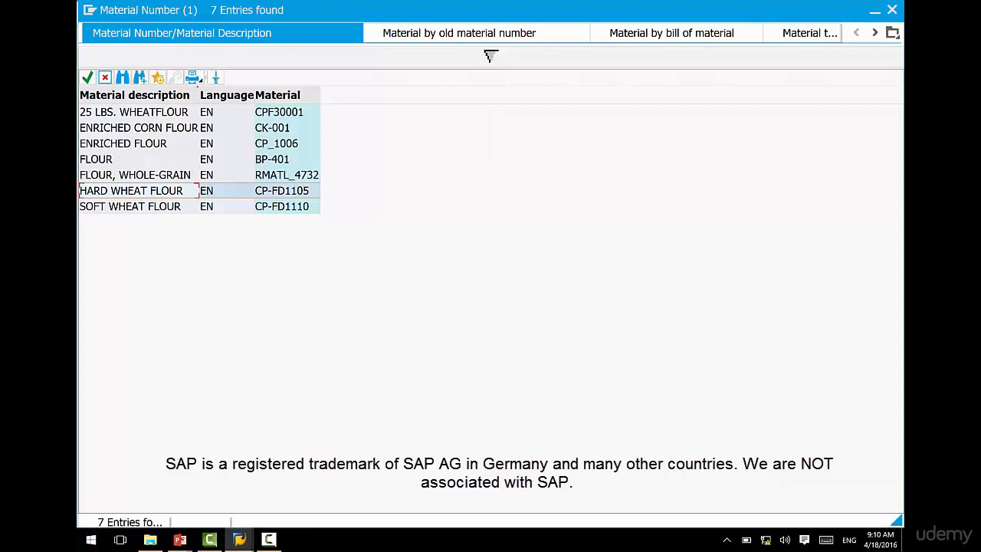
key("Up")
key("Up")
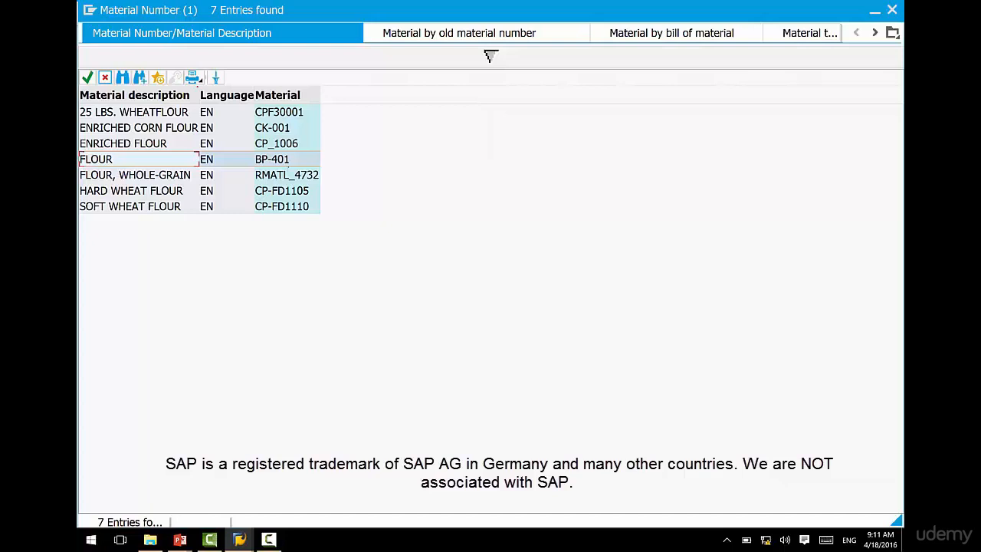
key("Return")
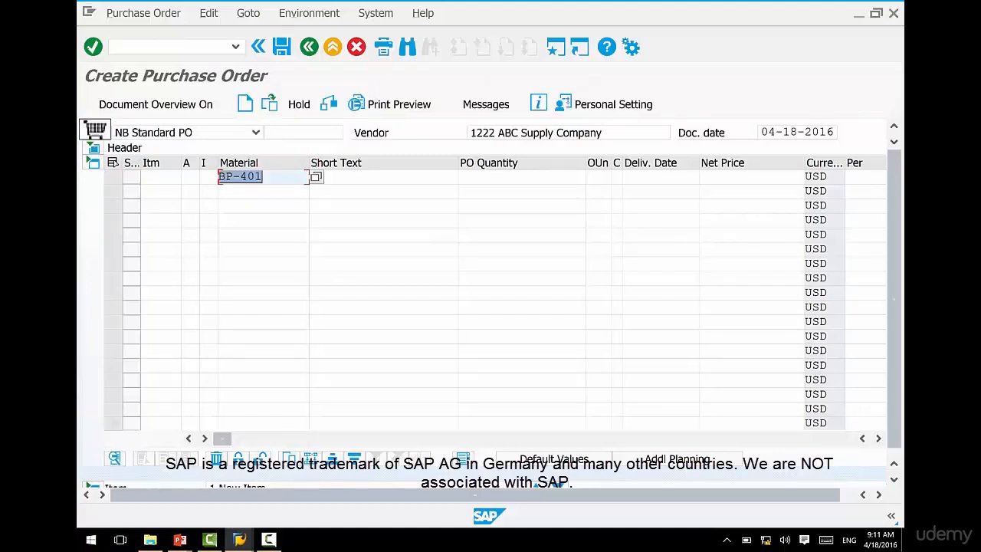
key("Return")
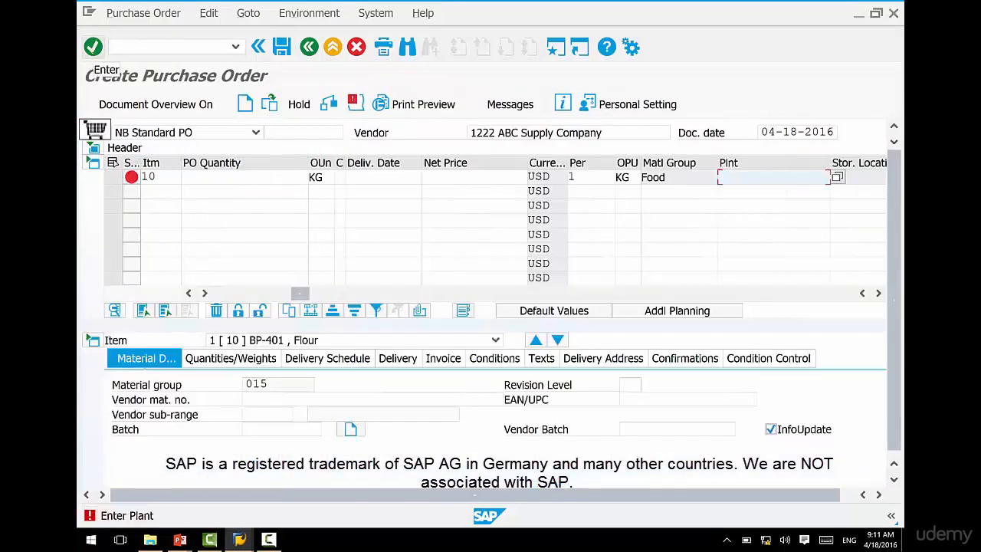